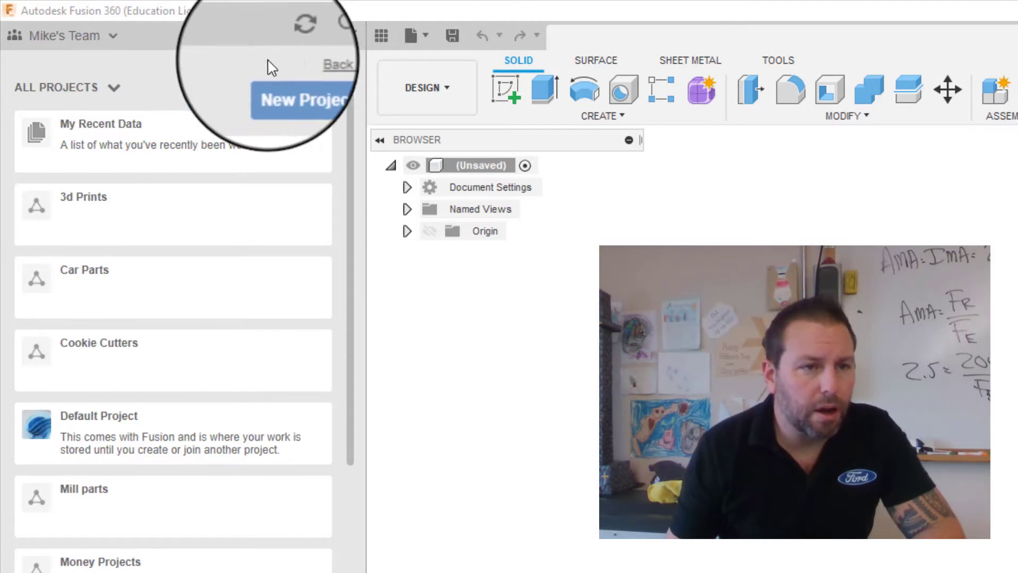
# - Open the team's Fusion Team web page showing the Shared With Me project list
pyautogui.click(113, 35)
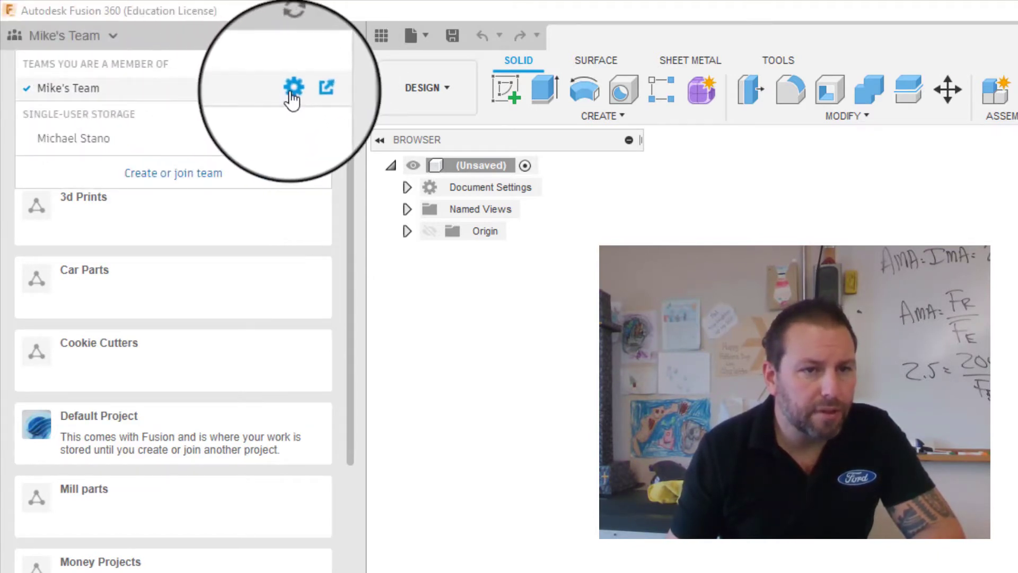
pyautogui.click(316, 91)
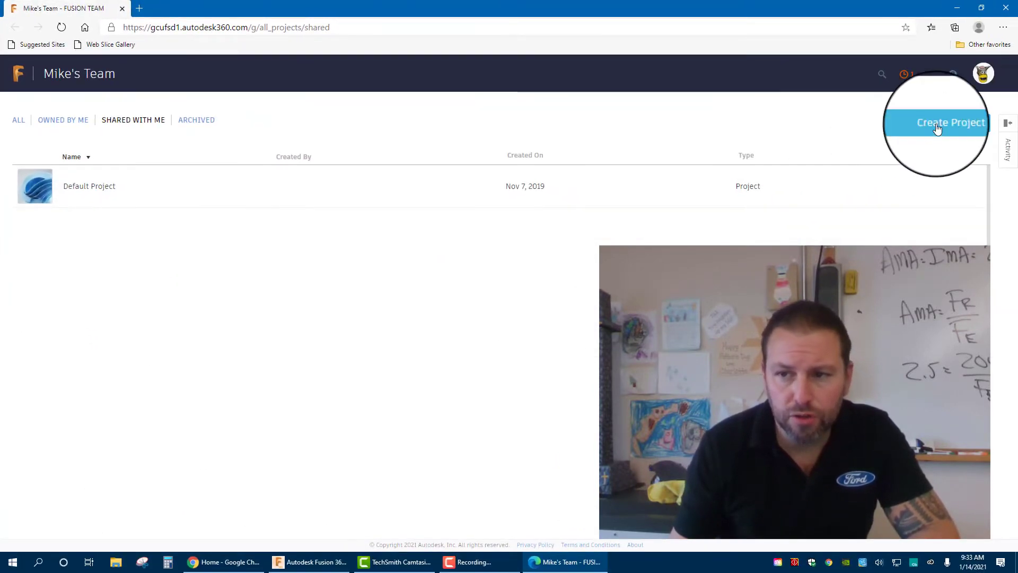
# - Create project 'Race Car' with type Closed and the fourth (gold swirl) avatar
pyautogui.click(937, 129)
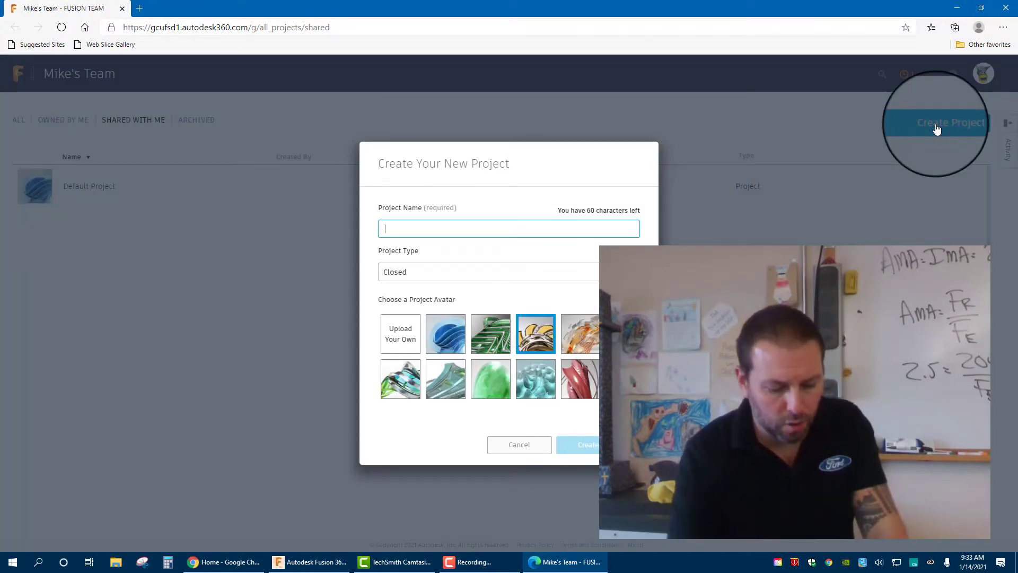
pyautogui.write('Race Car')
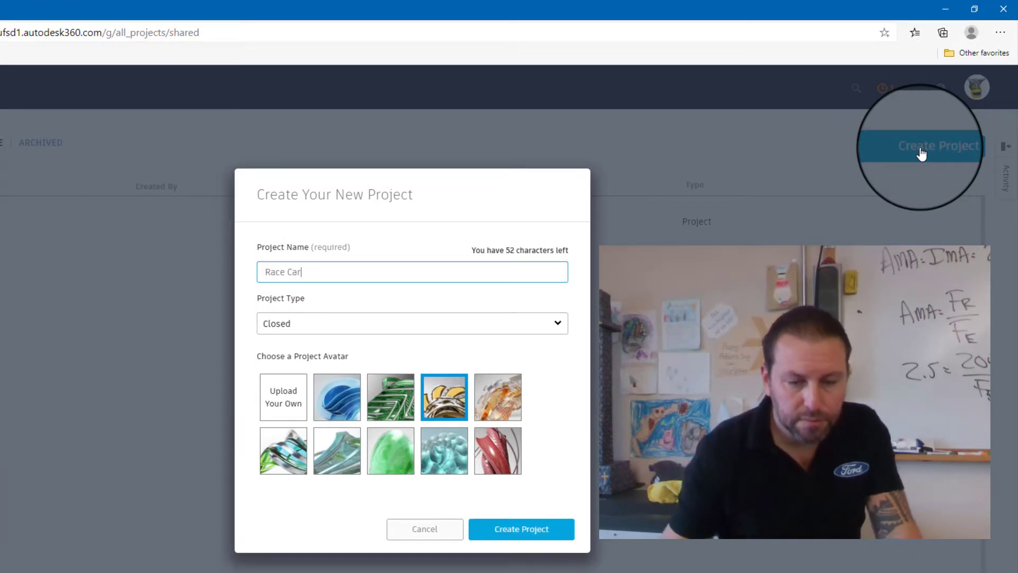
pyautogui.click(331, 324)
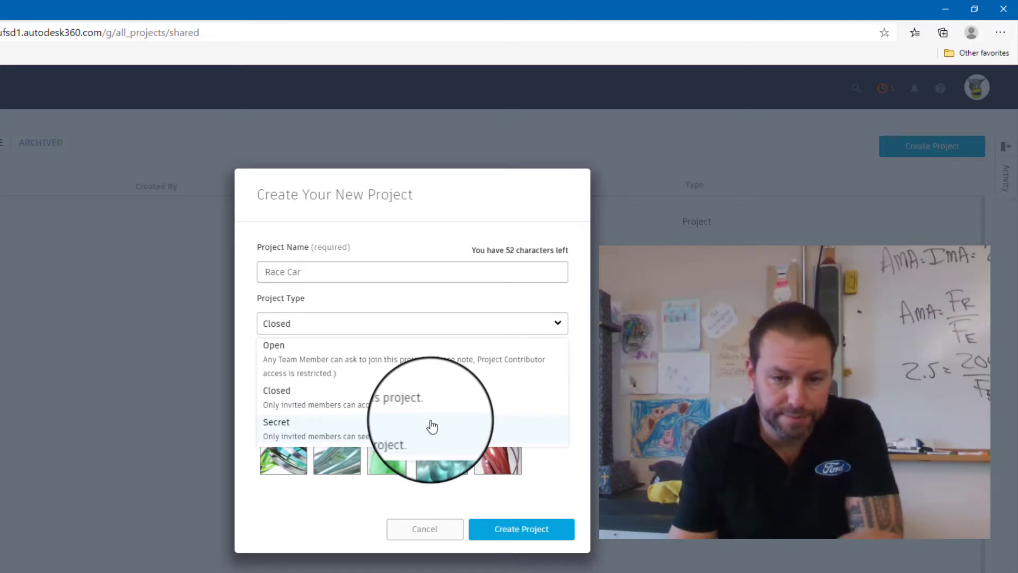
pyautogui.click(346, 403)
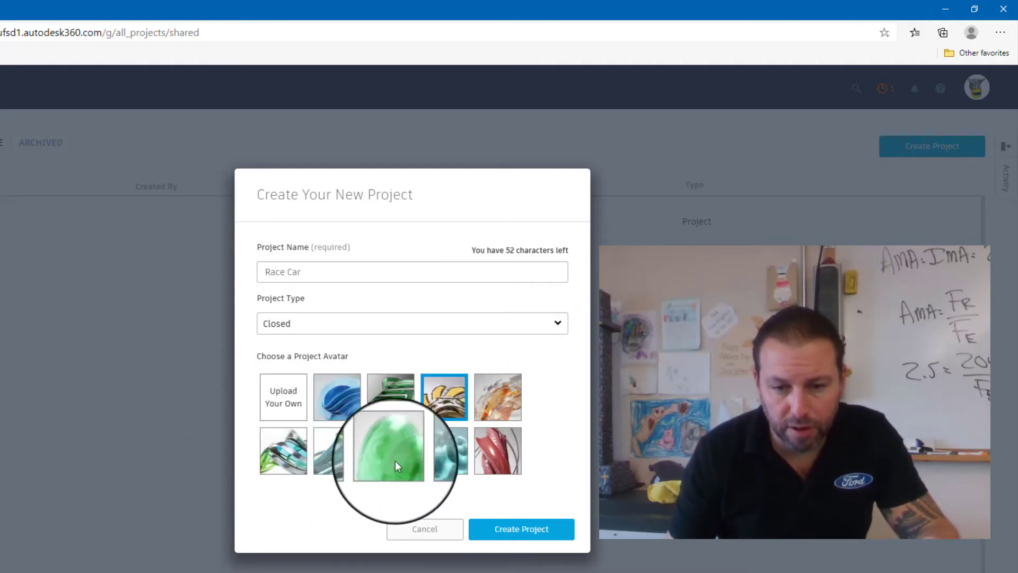
pyautogui.click(444, 389)
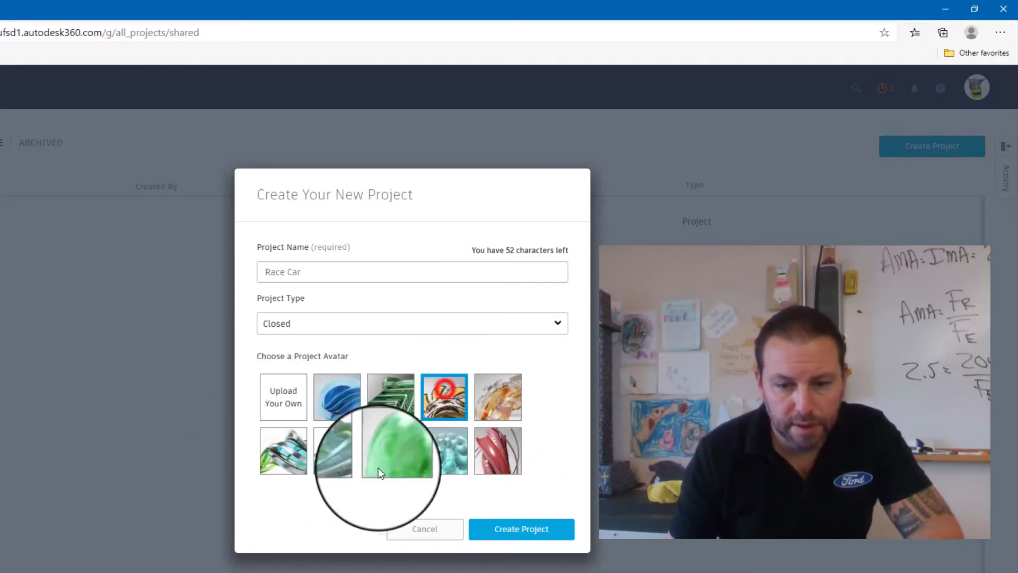
pyautogui.click(513, 529)
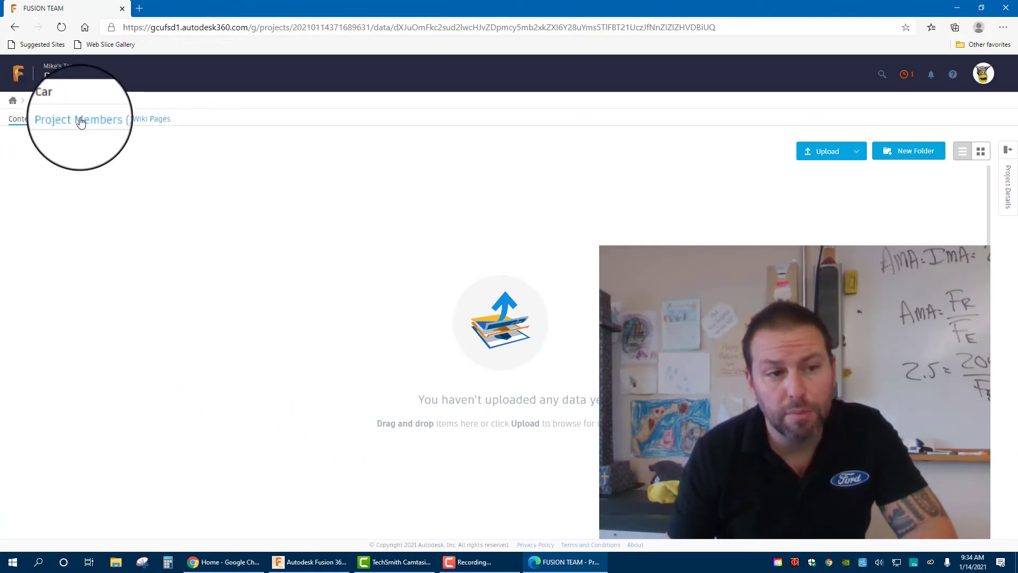
# - Check Race Car's members and the Editor/Viewer invite roles, then cancel the invitation
pyautogui.click(80, 121)
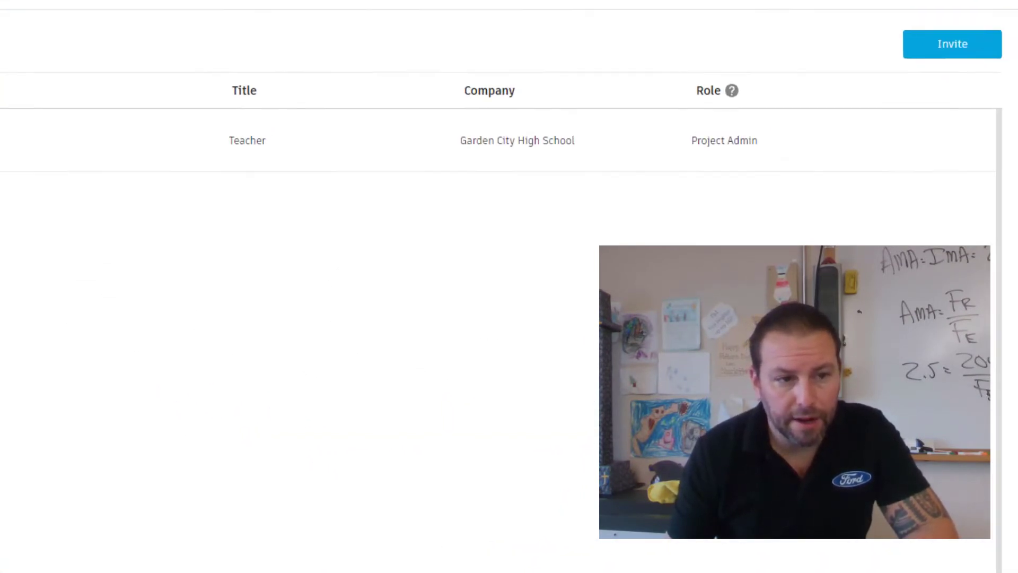
pyautogui.click(970, 58)
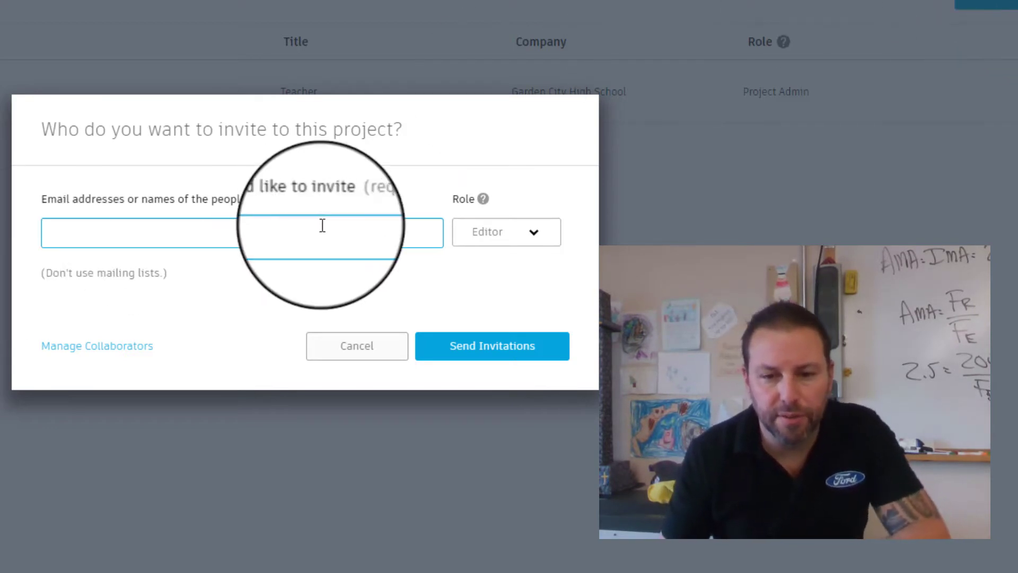
pyautogui.click(523, 234)
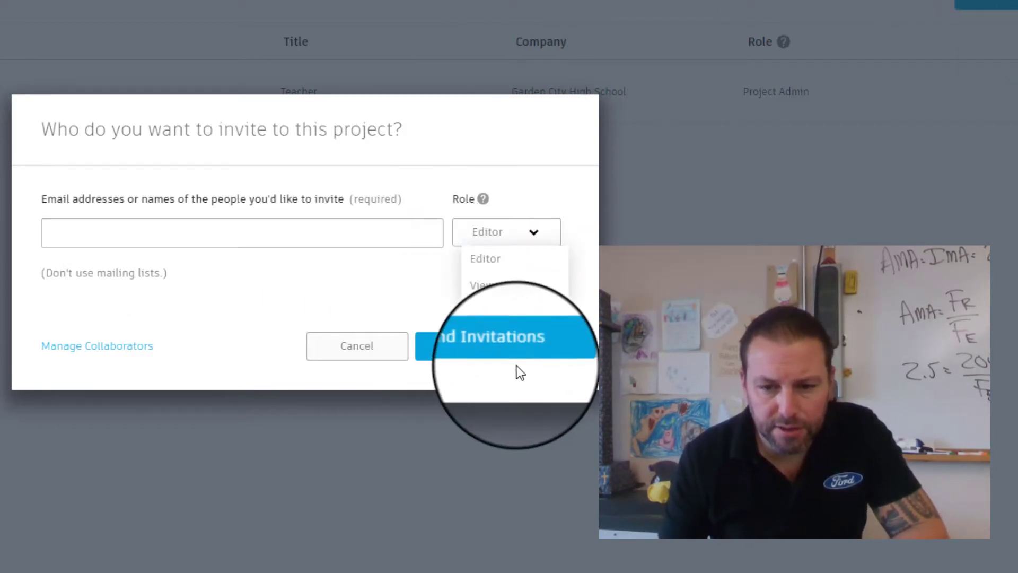
pyautogui.click(497, 348)
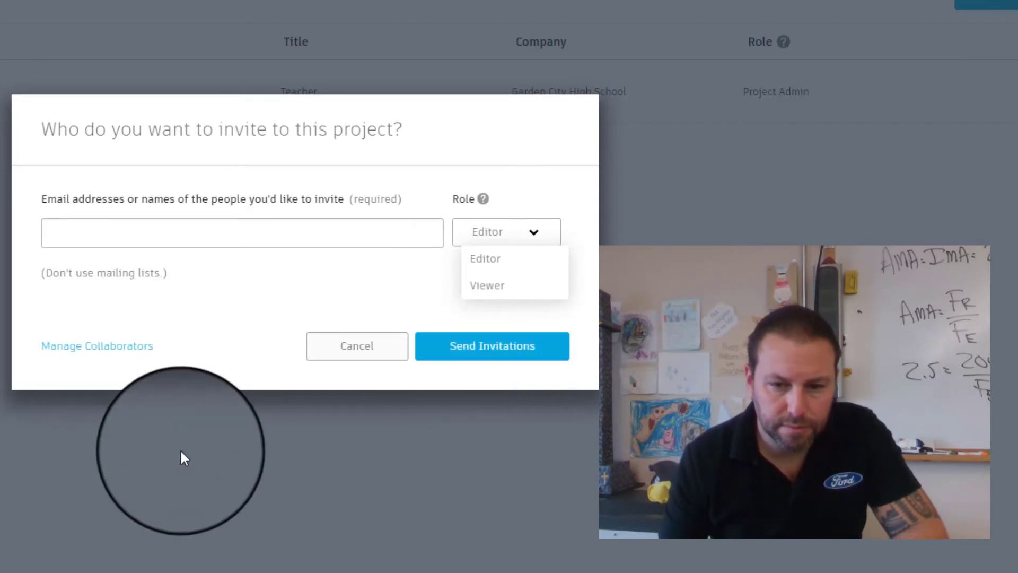
pyautogui.click(181, 450)
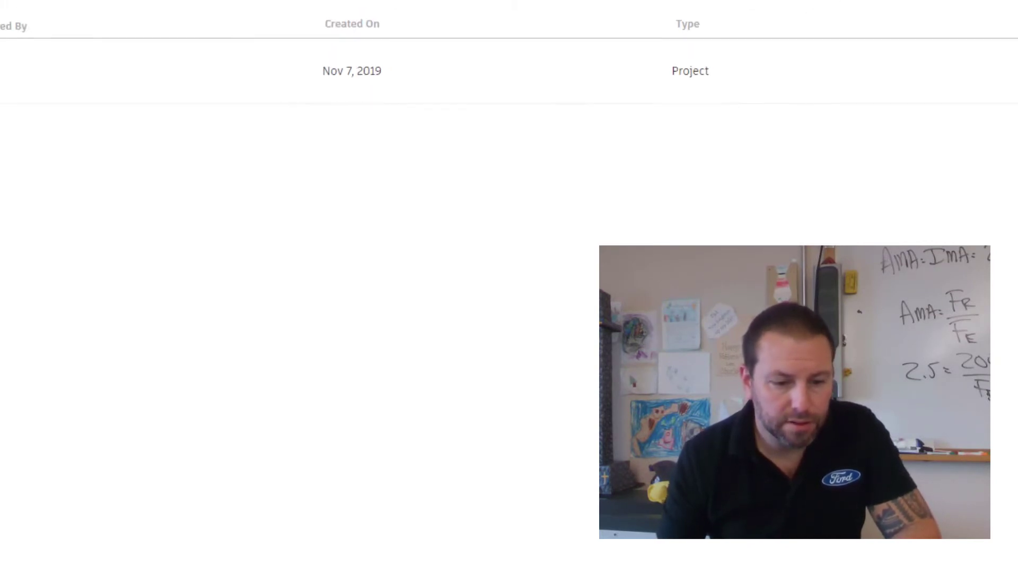
# - Back in Fusion 360, refresh the project list so Race Car appears
pyautogui.click(310, 562)
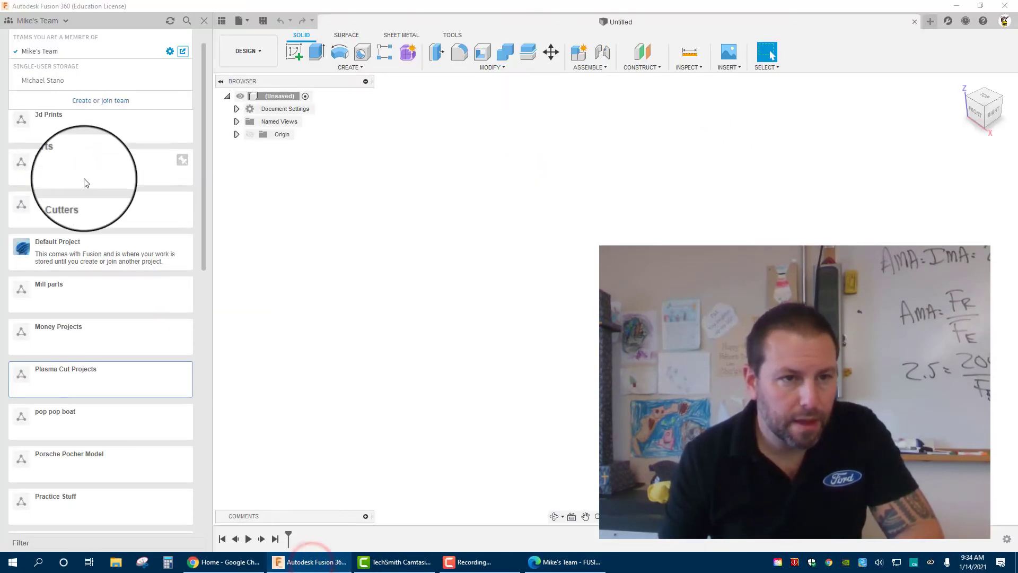
pyautogui.click(206, 394)
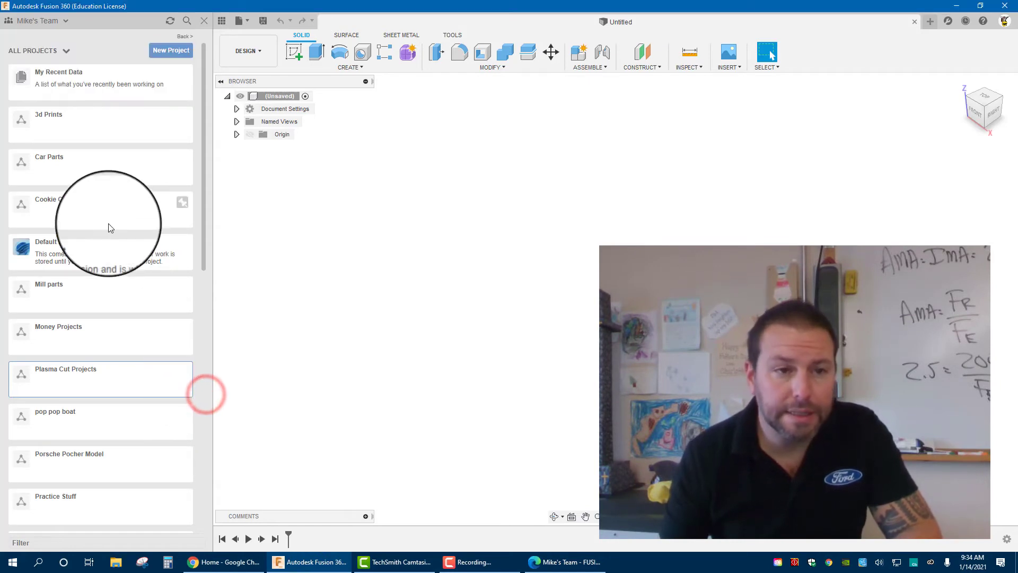
pyautogui.click(169, 20)
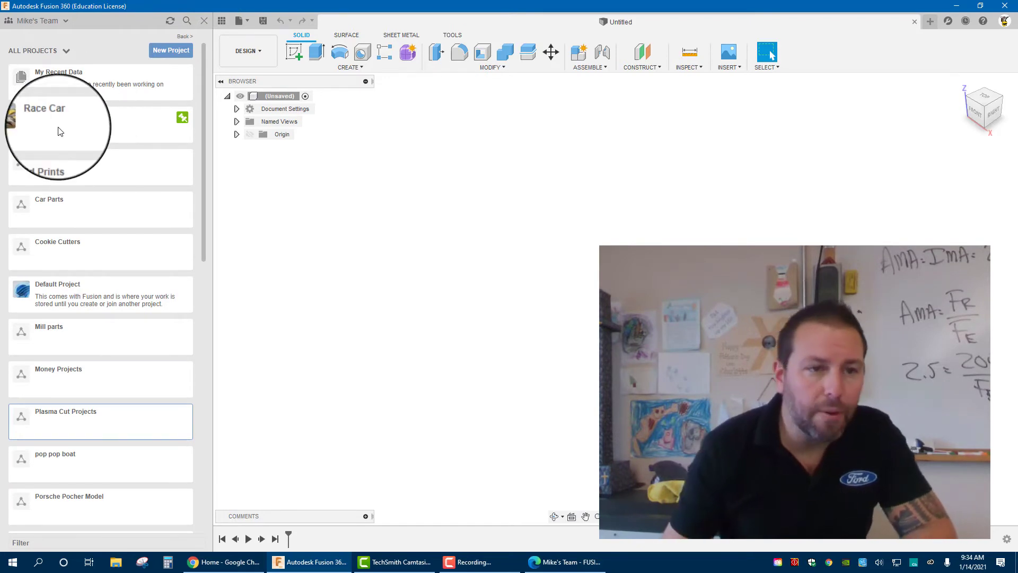
# - Sketch a 5-inch diameter circle centered on the origin of the top plane
pyautogui.click(293, 51)
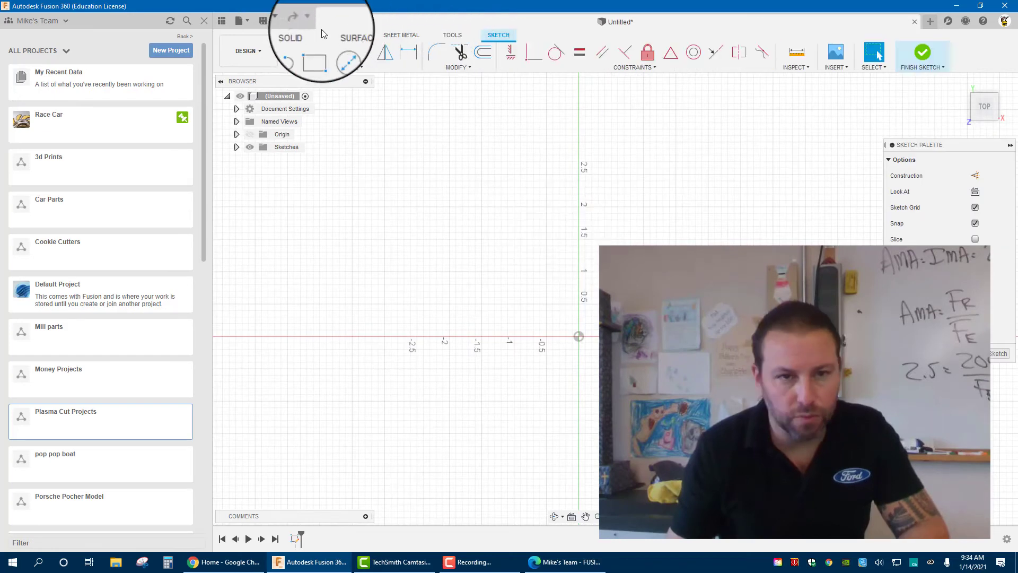
pyautogui.click(339, 51)
pyautogui.click(579, 338)
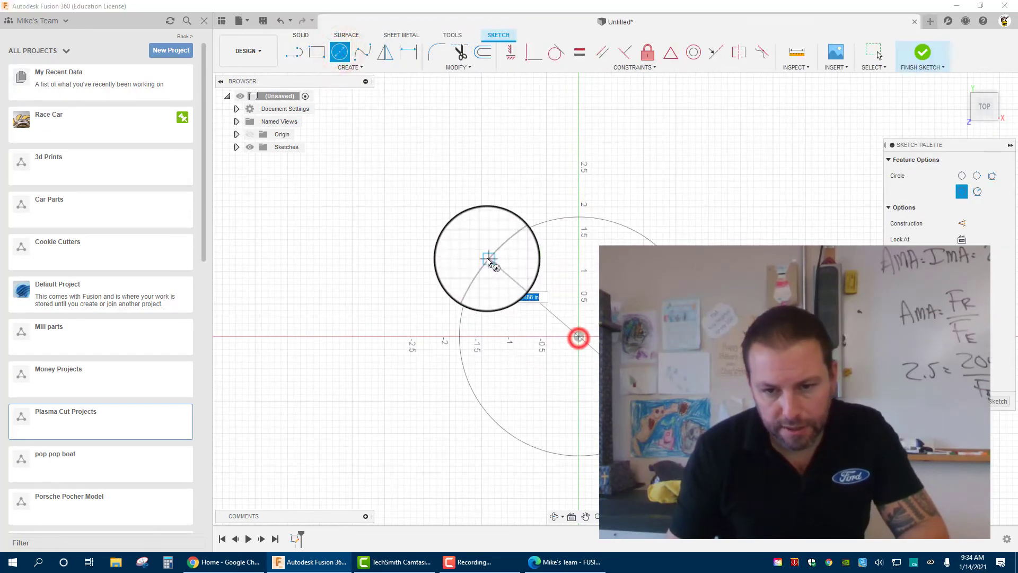
pyautogui.write('5')
pyautogui.press('Return')
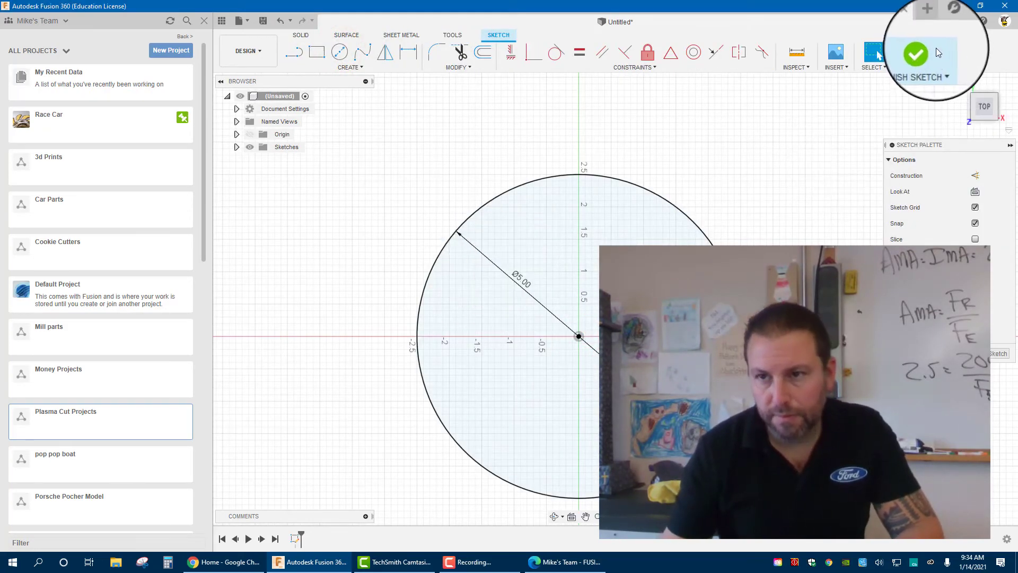
pyautogui.click(923, 52)
# - Extrude the circle by 1 into a solid disc
pyautogui.click(316, 52)
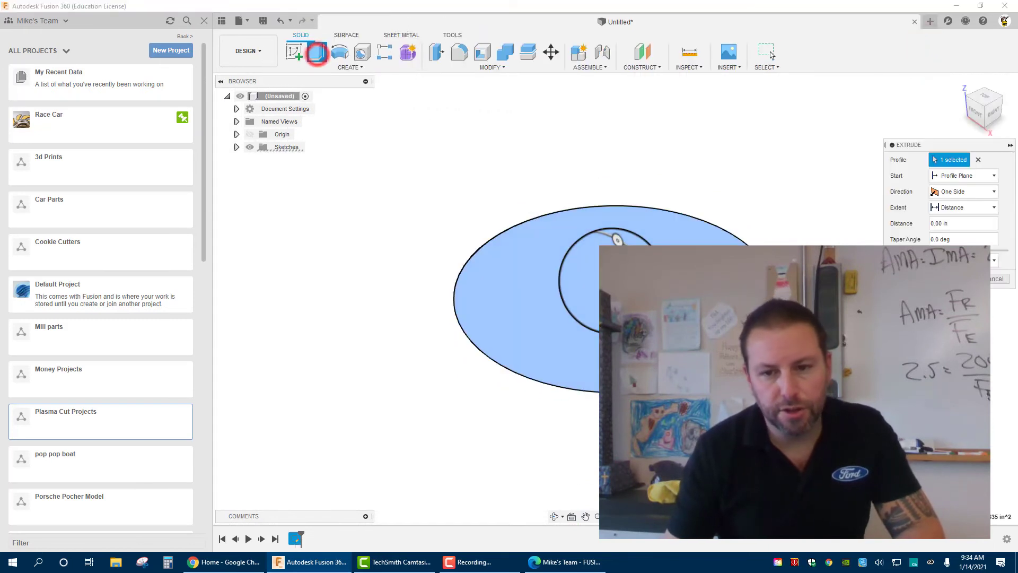
pyautogui.write('1')
pyautogui.press('Return')
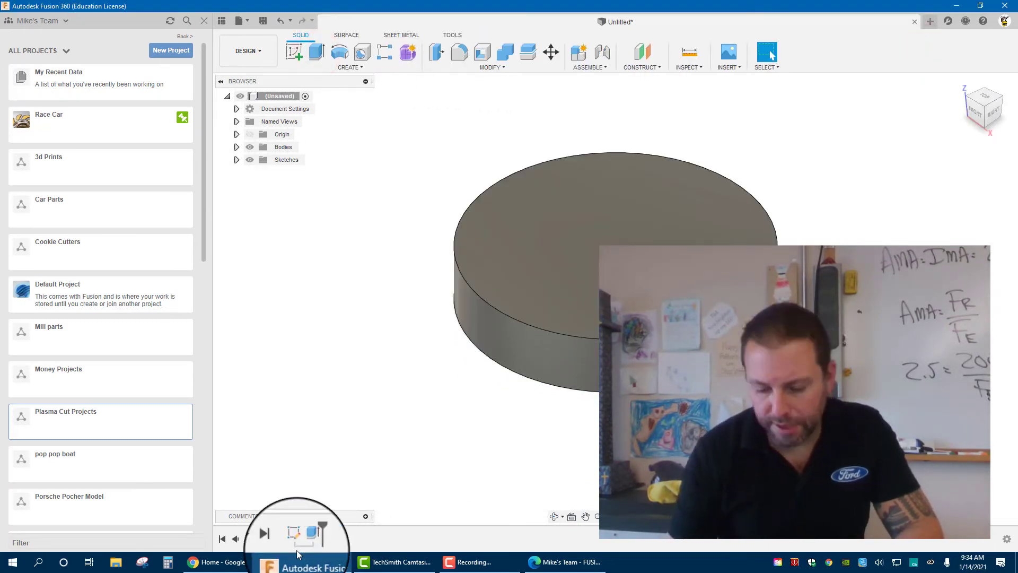
# - Name the design 'Wheel' and save it with the Race Car project as location
pyautogui.click(263, 22)
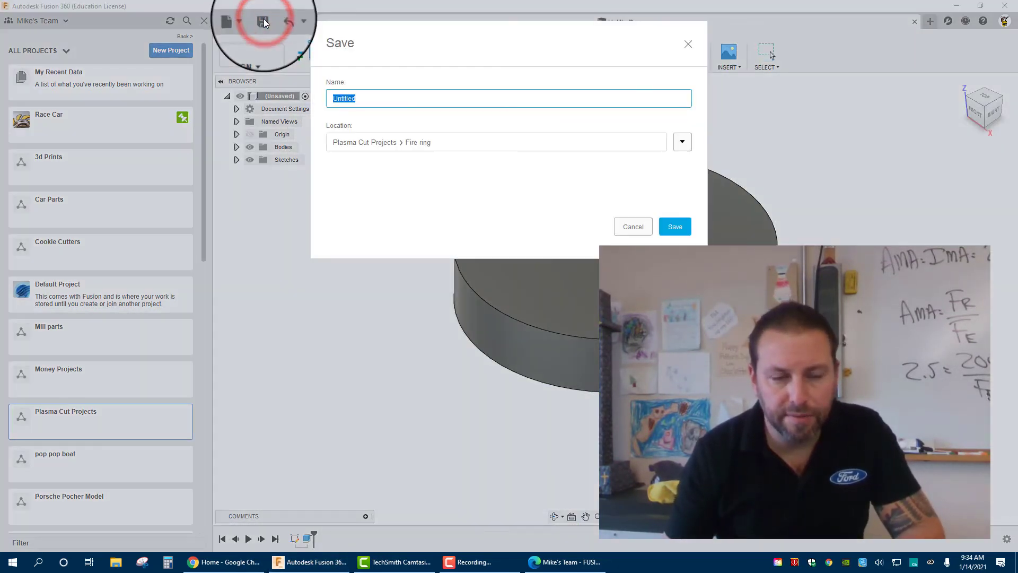
pyautogui.write('W')
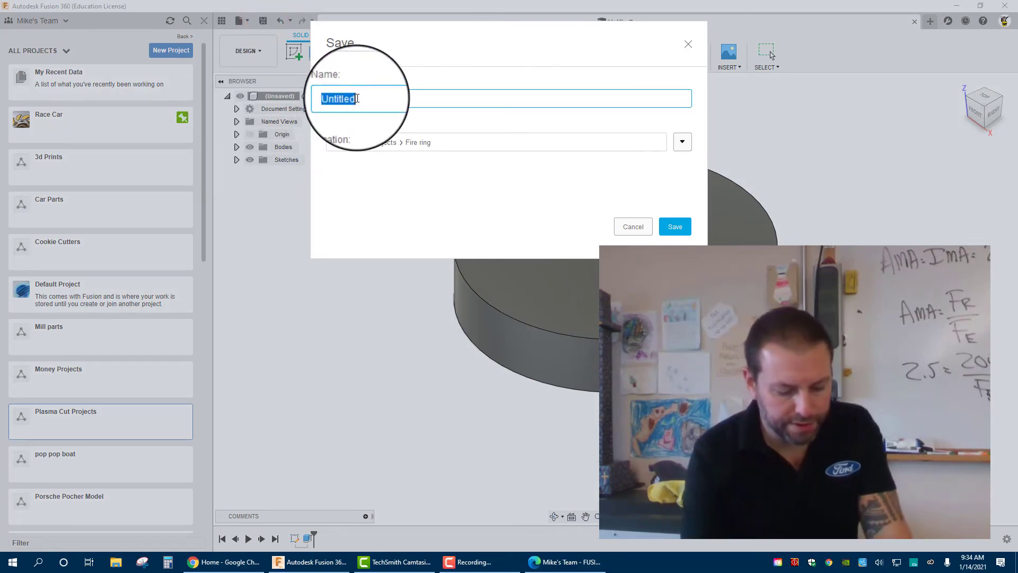
pyautogui.write('heel')
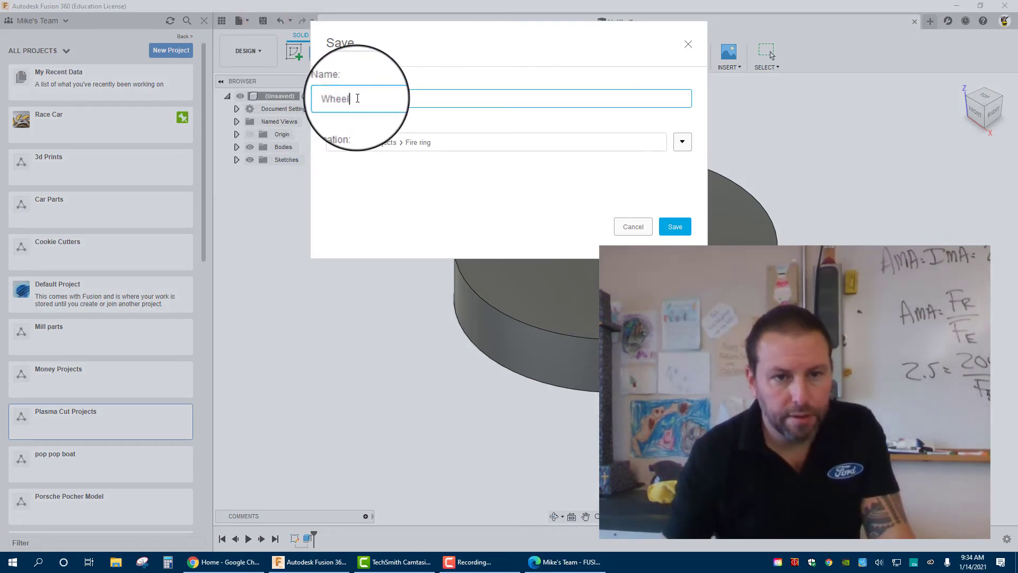
pyautogui.click(689, 141)
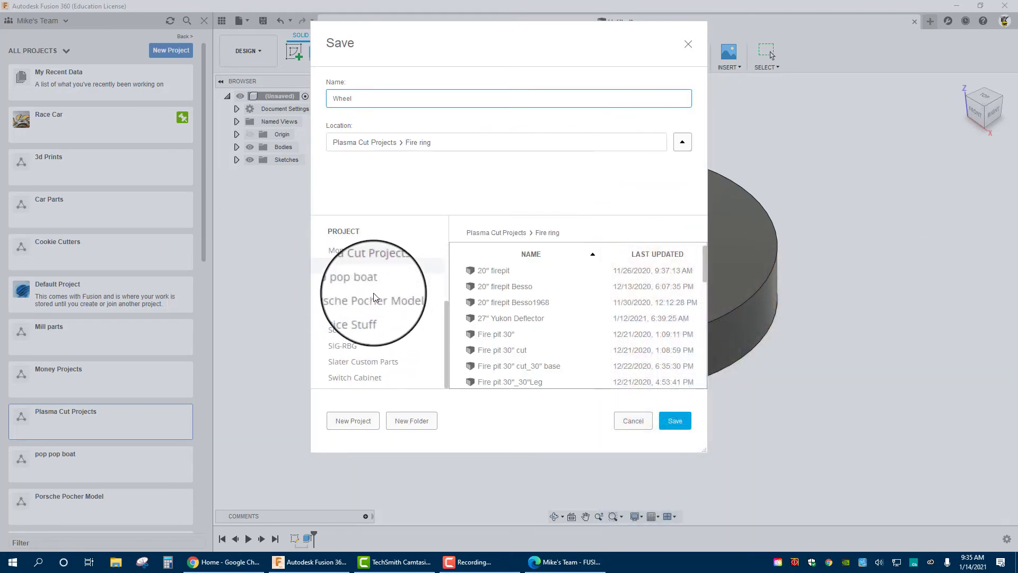
pyautogui.scroll(2, 371, 294)
pyautogui.scroll(2, 374, 296)
pyautogui.click(347, 252)
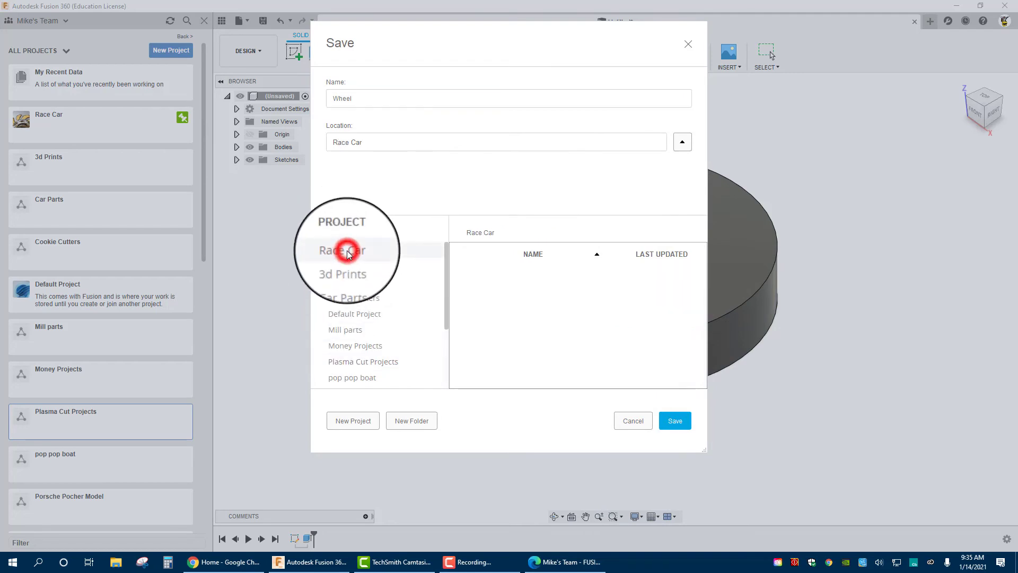
pyautogui.click(675, 421)
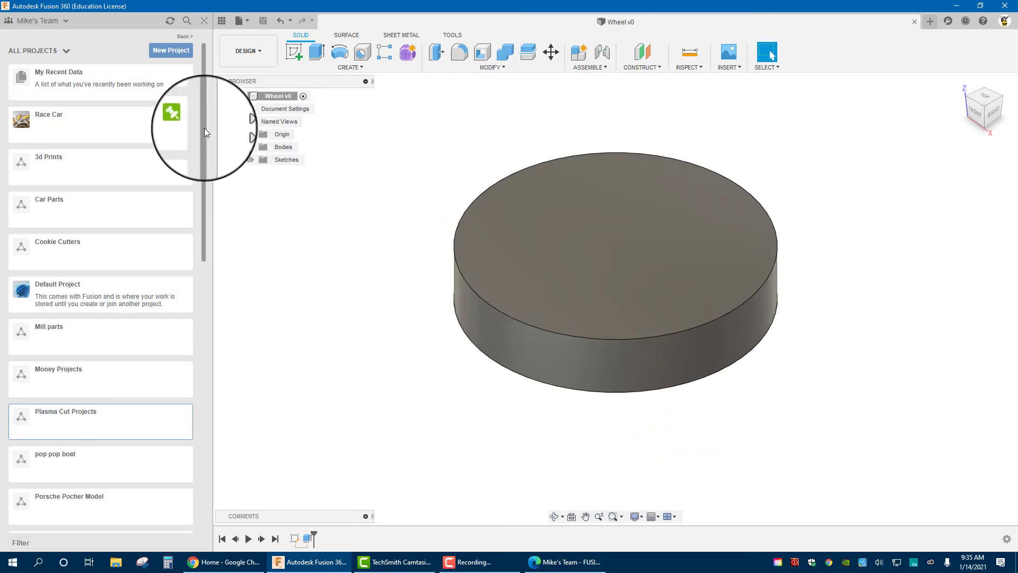
# - Open the Race Car project in the Data Panel to show the Wheel design
pyautogui.click(102, 123)
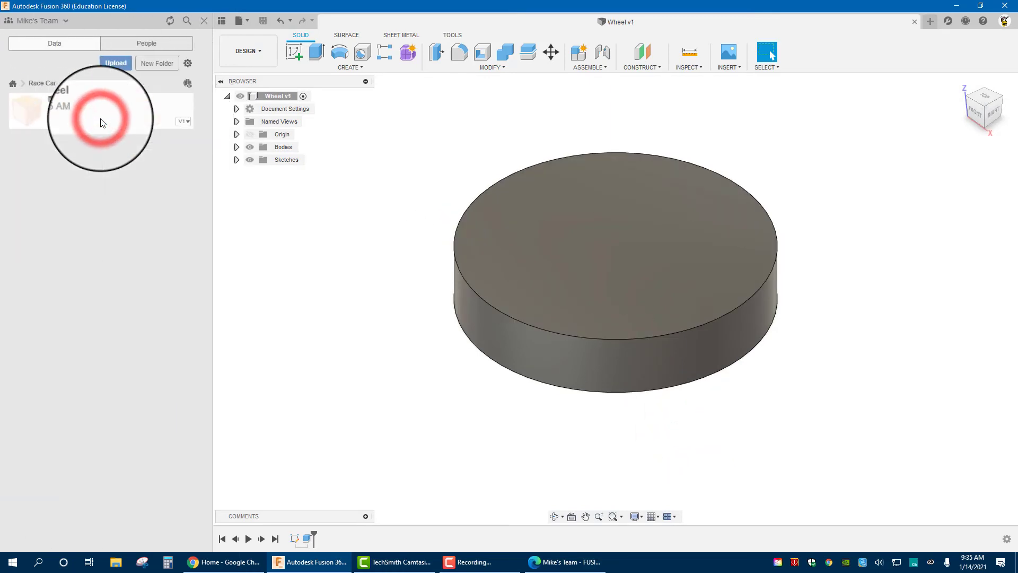